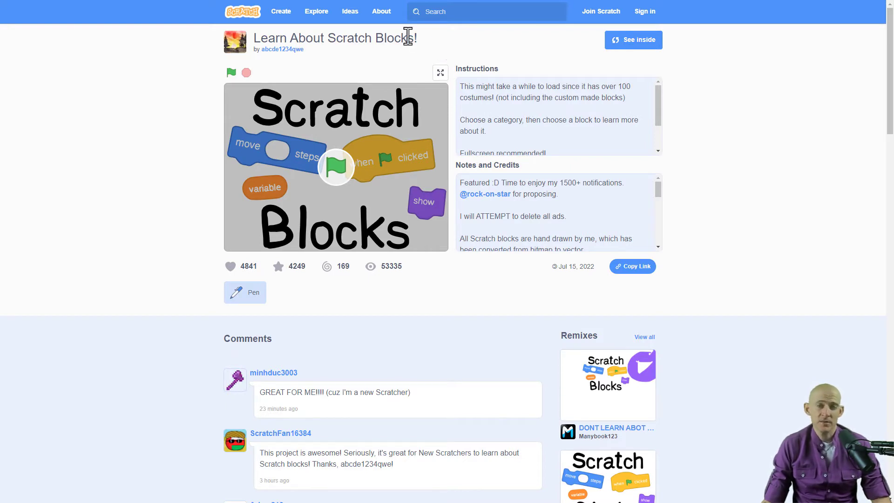
Step: Run the 'Learn About Scratch Blocks!' project fullscreen with the green flag
drag(255, 39, 453, 44)
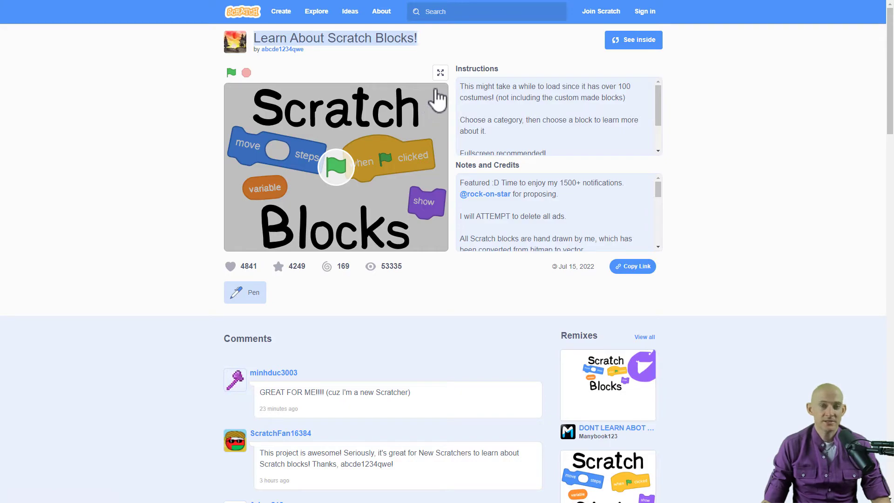
click(439, 73)
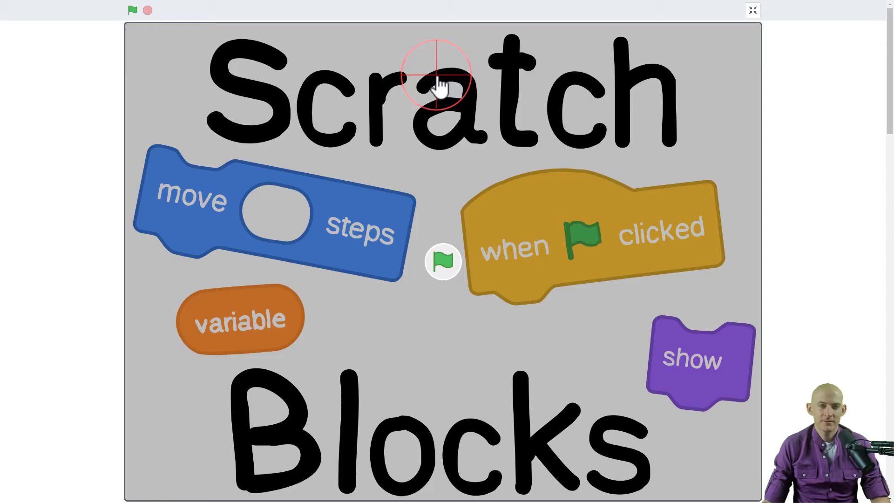
click(444, 265)
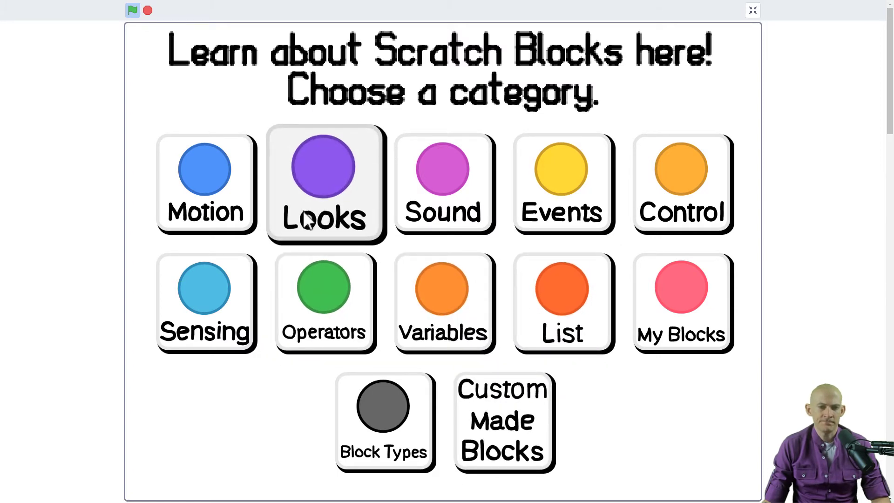
Step: View the pick random block's explanation under Operators and go back to the Operators overview
click(317, 307)
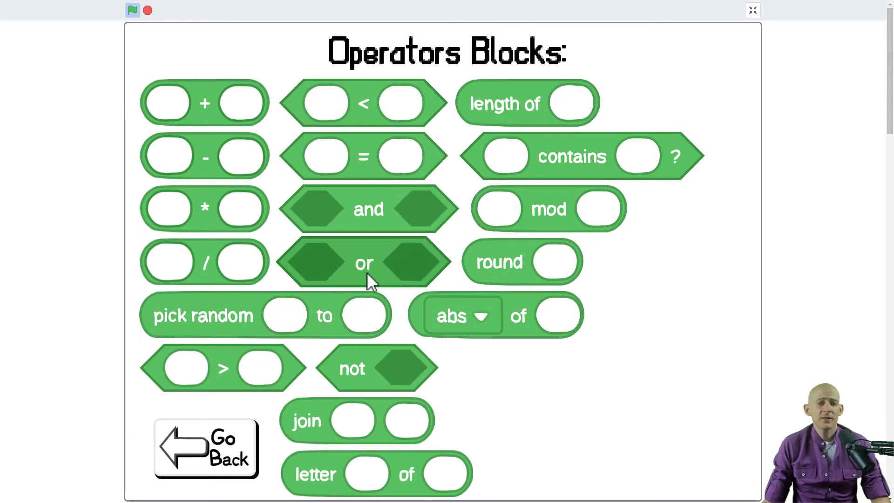
click(326, 316)
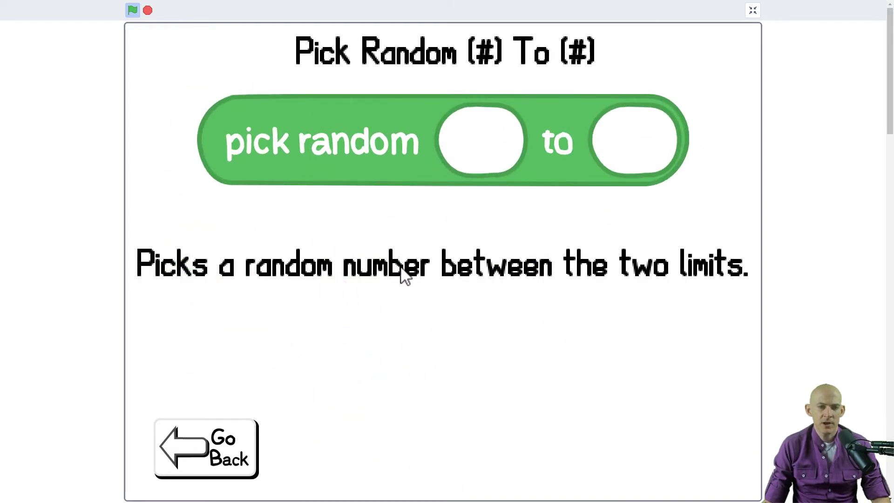
click(209, 449)
Step: From the category menu, view the Motion point towards block's explanation and return to the menu
click(217, 458)
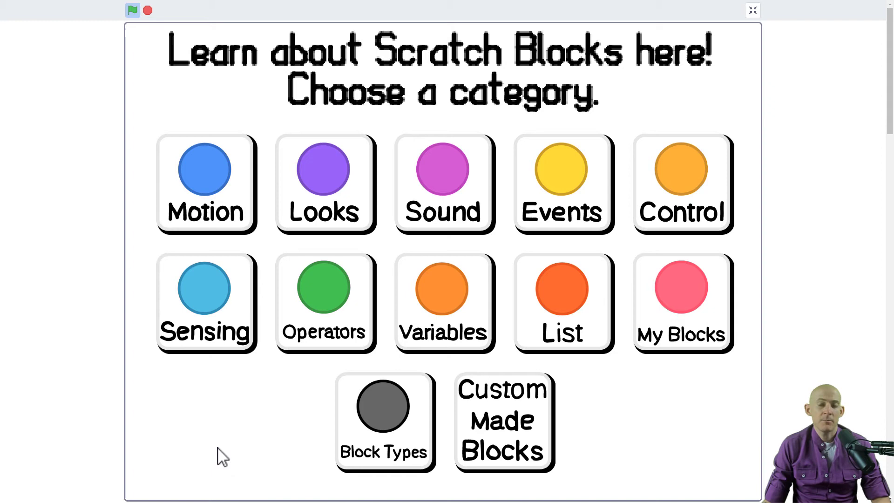
click(186, 182)
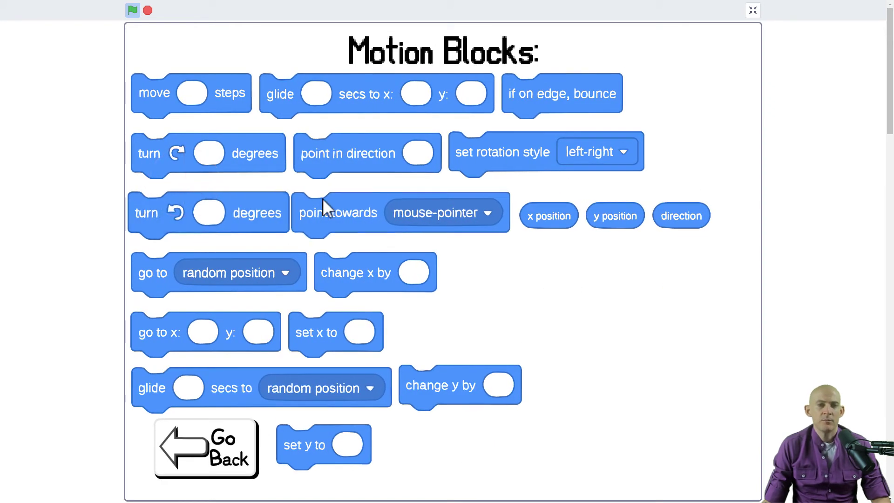
click(339, 212)
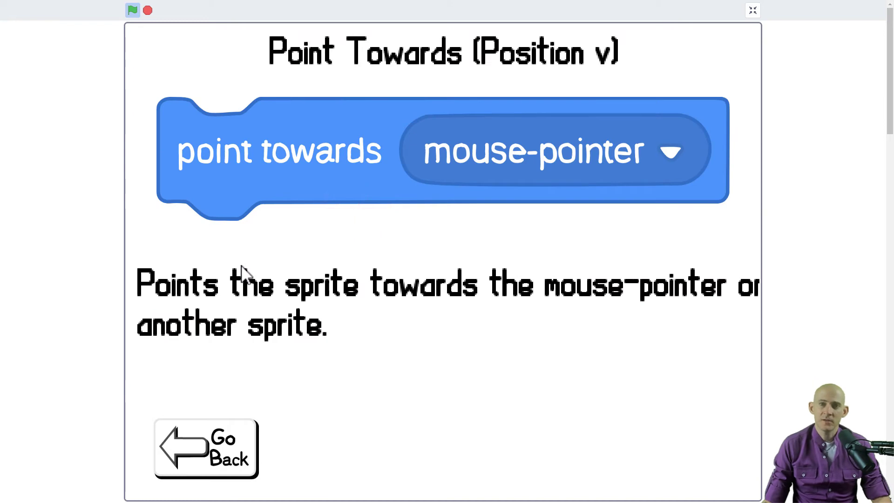
click(240, 271)
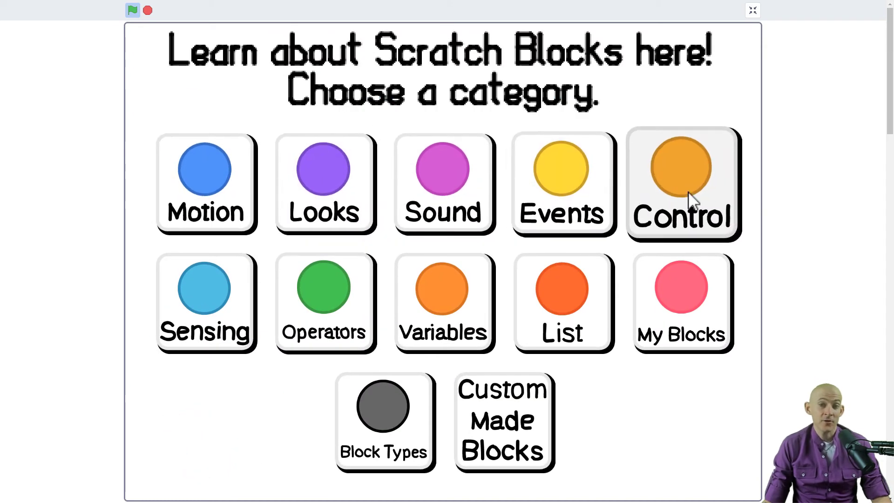